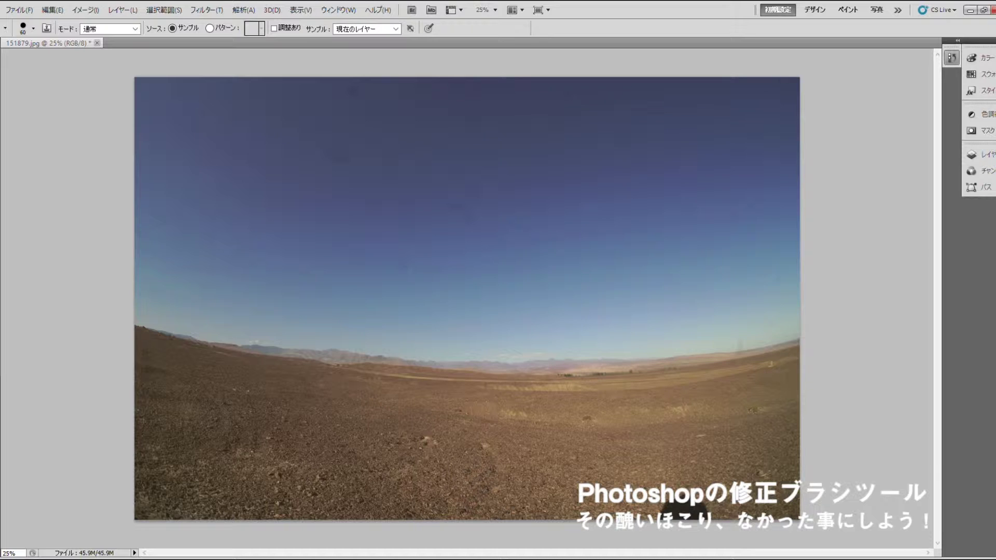
Heal the three dust spots in the first desert photo's sky with the Spot Healing Brush.
{"action": "left_click", "coordinate": [446, 214]}
{"action": "left_click", "coordinate": [457, 210]}
{"action": "key", "text": "alt"}
{"action": "key", "text": "alt"}
{"action": "left_click", "coordinate": [349, 154]}
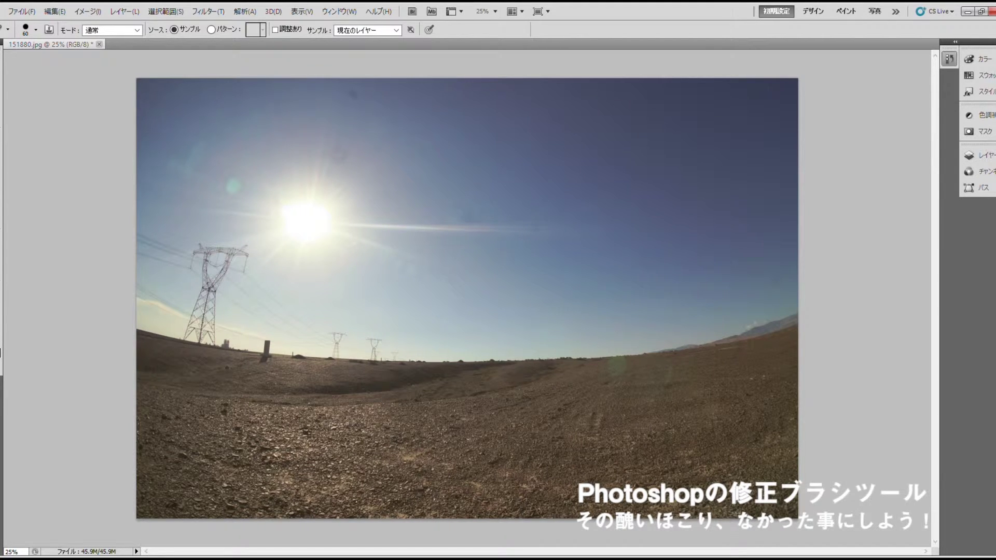
Heal the dark specks and the high dust spot in the pylon photo's sky, undoing once to compare.
{"action": "key", "text": "alt"}
{"action": "key", "text": "alt"}
{"action": "left_click", "coordinate": [462, 210]}
{"action": "left_click", "coordinate": [508, 236]}
{"action": "left_click", "coordinate": [348, 94]}
{"action": "key", "text": "ctrl+z"}
{"action": "key", "text": "ctrl+z"}
{"action": "key", "text": "ctrl+z"}
{"action": "key", "text": "ctrl+z"}
Brush over the remaining dust marks and smudges until that patch of sky is clean.
{"action": "mouse_move", "coordinate": [351, 148]}
{"action": "left_mouse_down"}
{"action": "mouse_move", "coordinate": [338, 162]}
{"action": "mouse_move", "coordinate": [338, 147]}
{"action": "left_mouse_up"}
{"action": "left_click", "coordinate": [341, 145]}
{"action": "left_click", "coordinate": [330, 166]}
{"action": "left_click", "coordinate": [335, 172]}
{"action": "left_click", "coordinate": [341, 168]}
{"action": "left_click", "coordinate": [334, 163]}
{"action": "left_click_drag", "start_coordinate": [335, 166], "coordinate": [343, 148]}
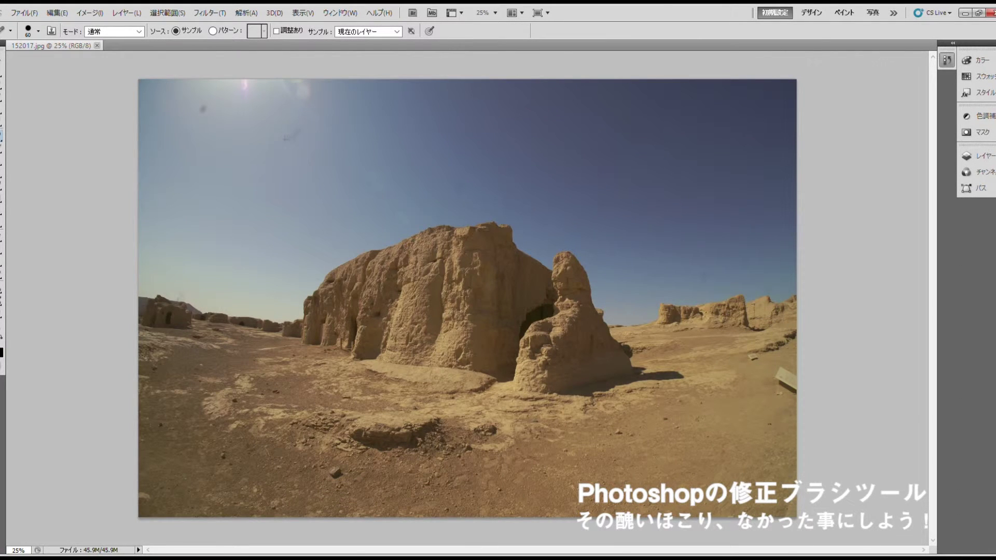
Heal the dark dust mark and the upper-sky dust spot in 152017.jpg, undoing once along the way.
{"action": "left_click", "coordinate": [289, 137]}
{"action": "key", "text": "alt"}
{"action": "key", "text": "alt"}
{"action": "key", "text": "ctrl+z"}
{"action": "left_click", "coordinate": [198, 110]}
{"action": "key", "text": "alt"}
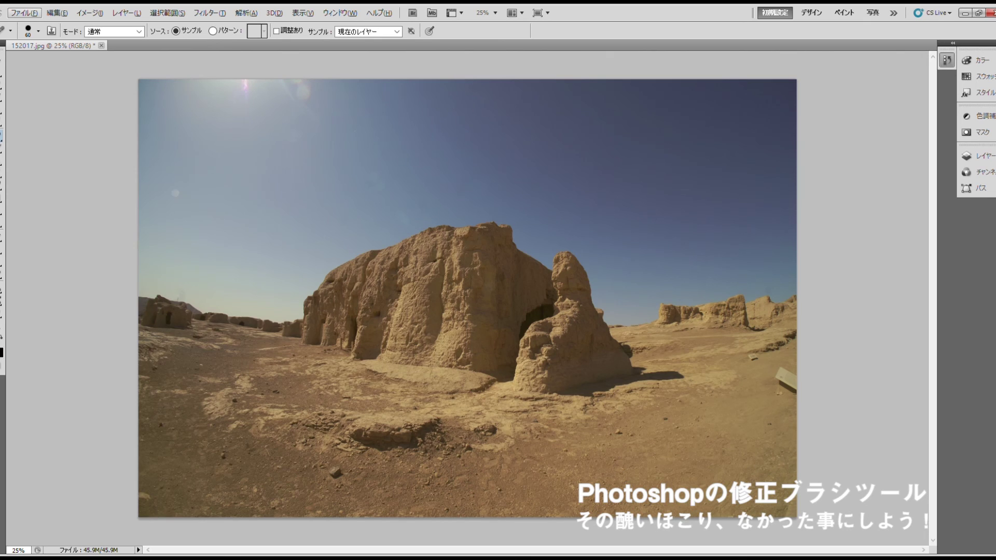